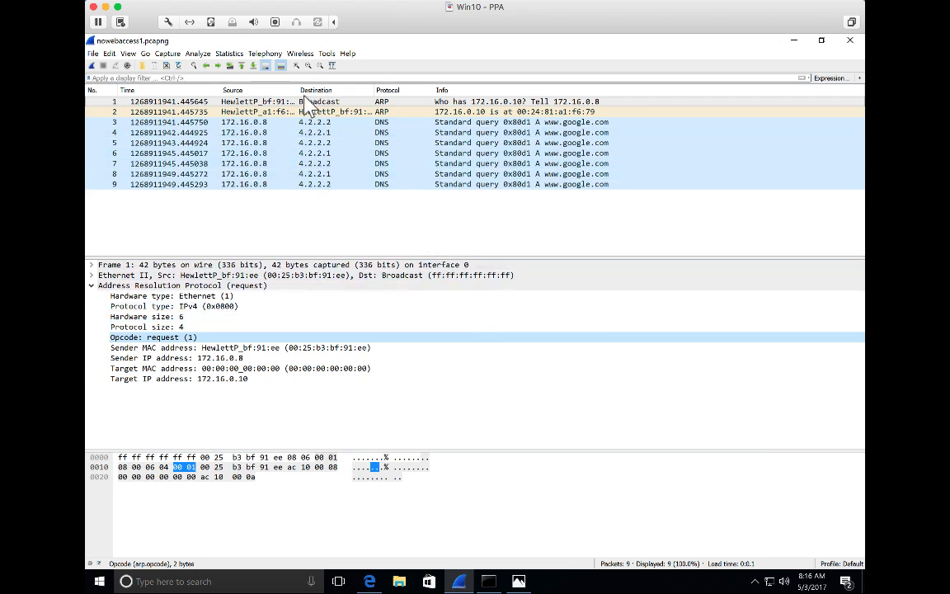
Step: Widen the Source and Destination columns to show full device names and inspect the ARP reply in packet 2
drag(297, 90, 315, 90)
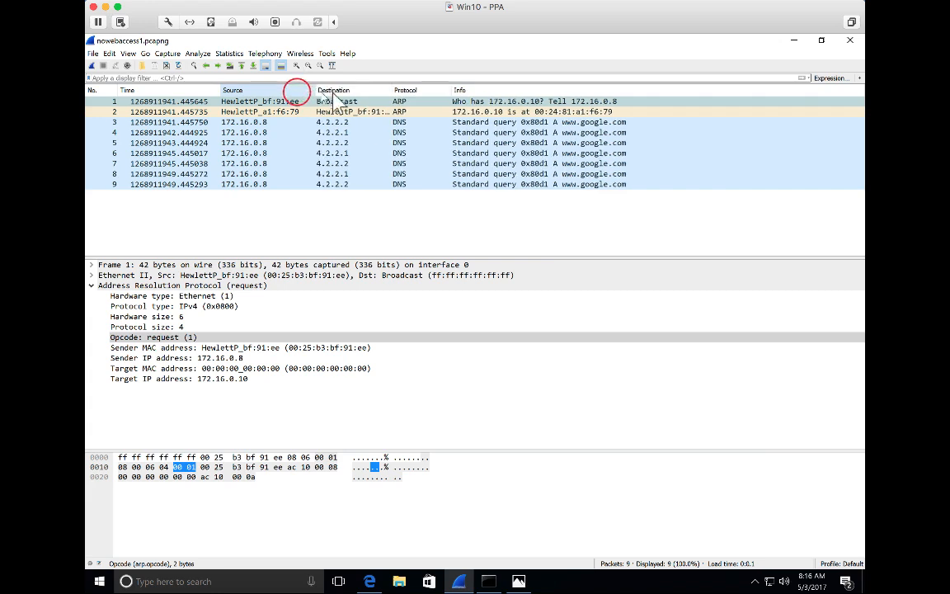
drag(392, 89, 399, 80)
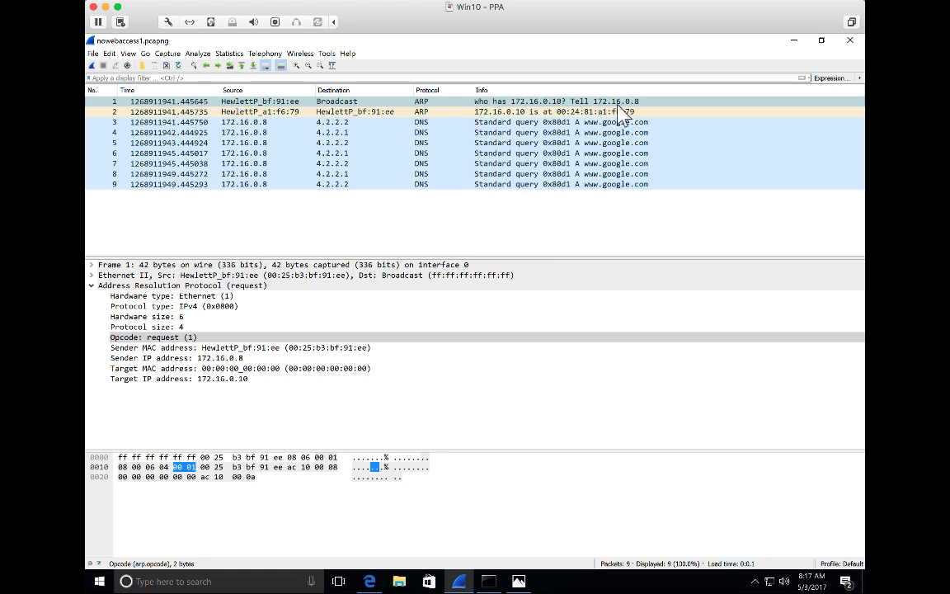
click(254, 113)
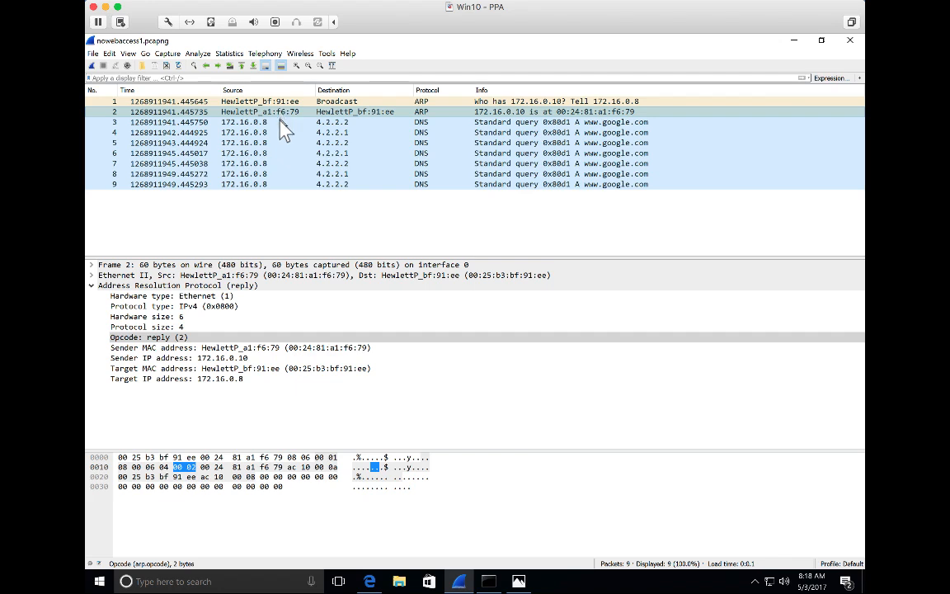
click(280, 125)
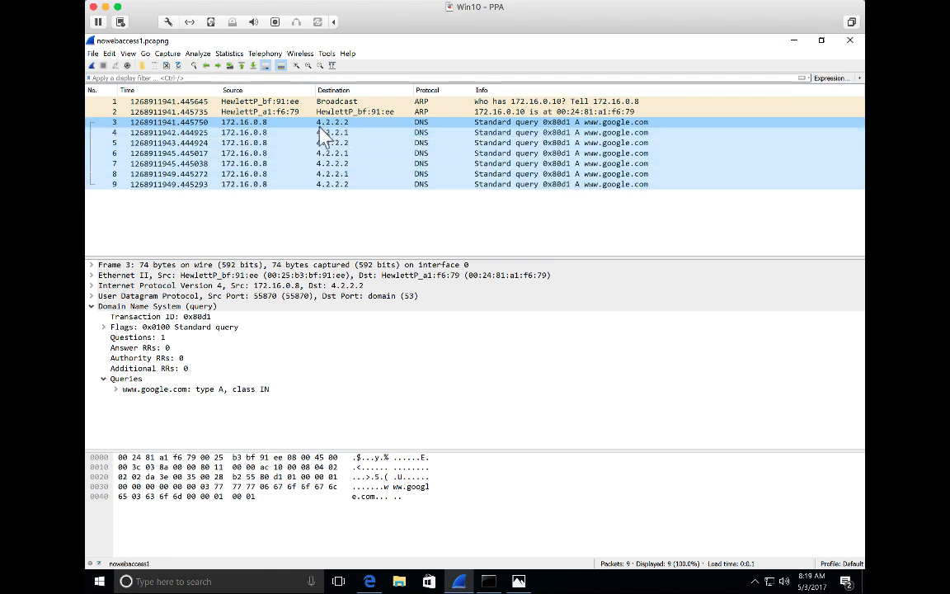
click(354, 124)
click(356, 133)
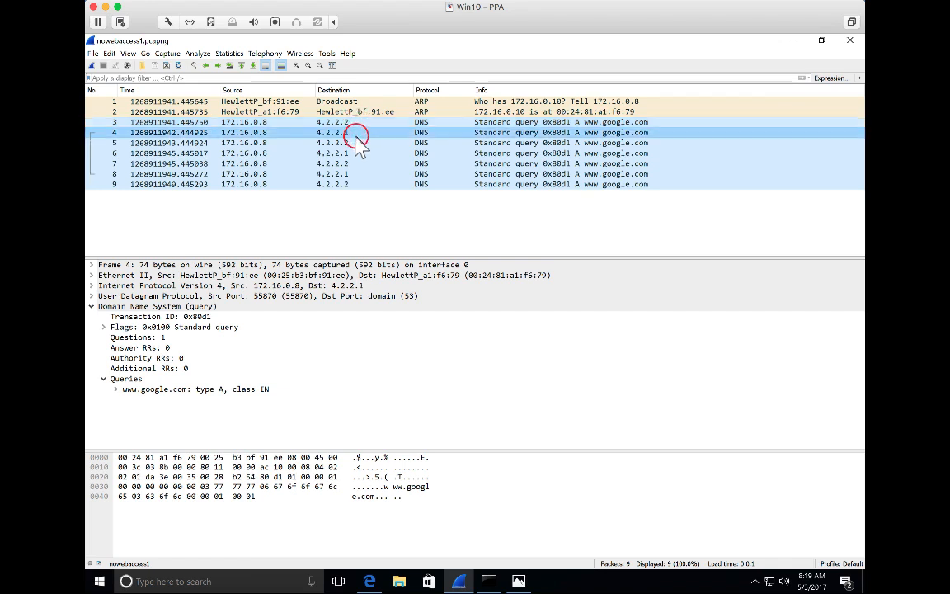
click(355, 144)
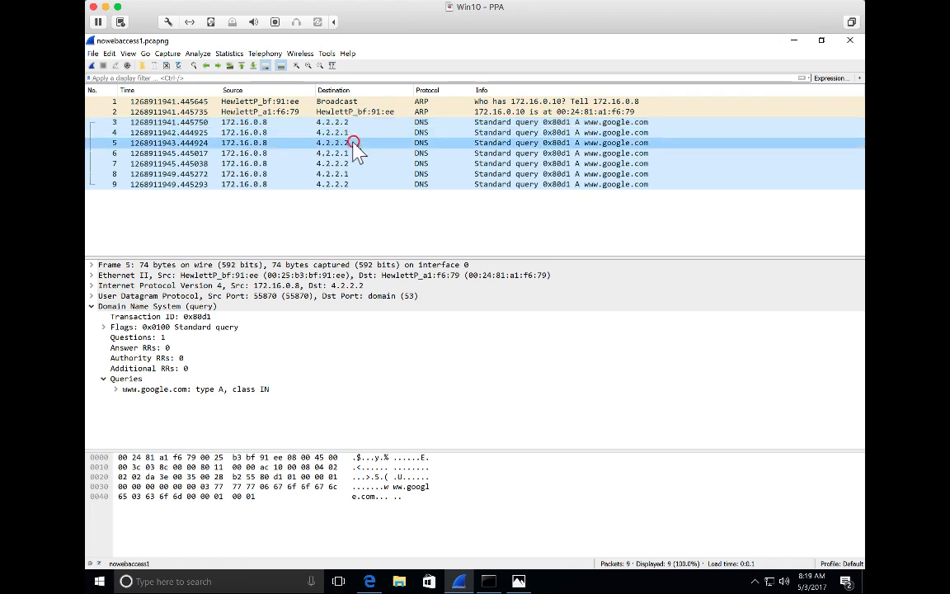
click(354, 152)
click(353, 164)
click(353, 173)
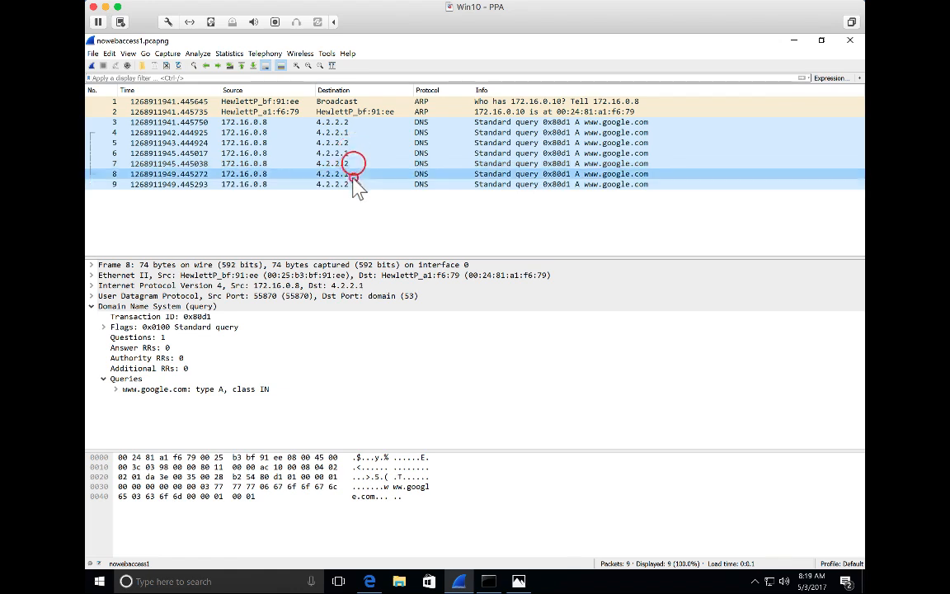
click(353, 184)
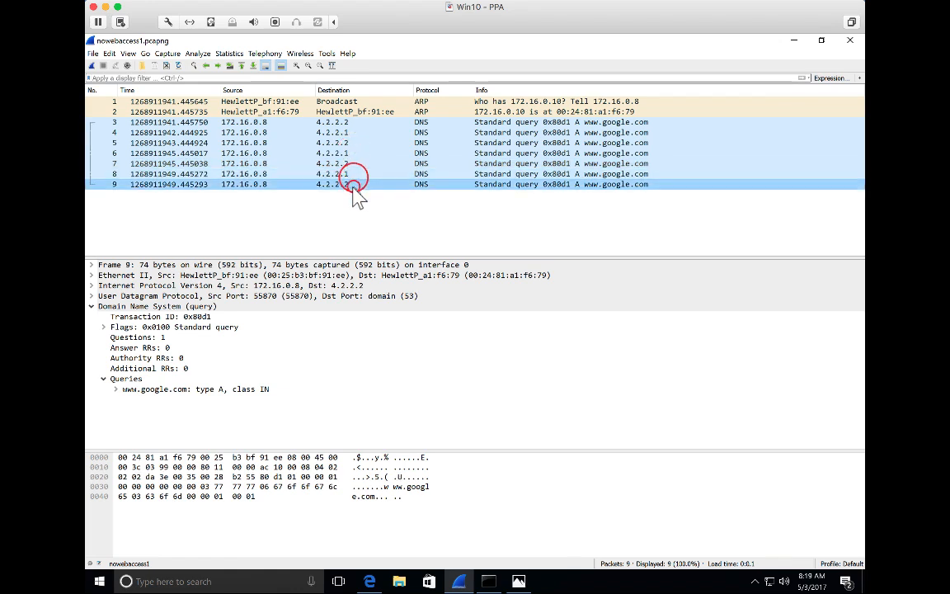
Step: Compare the first DNS query in packet 3 with the ARP reply in packet 2
click(358, 122)
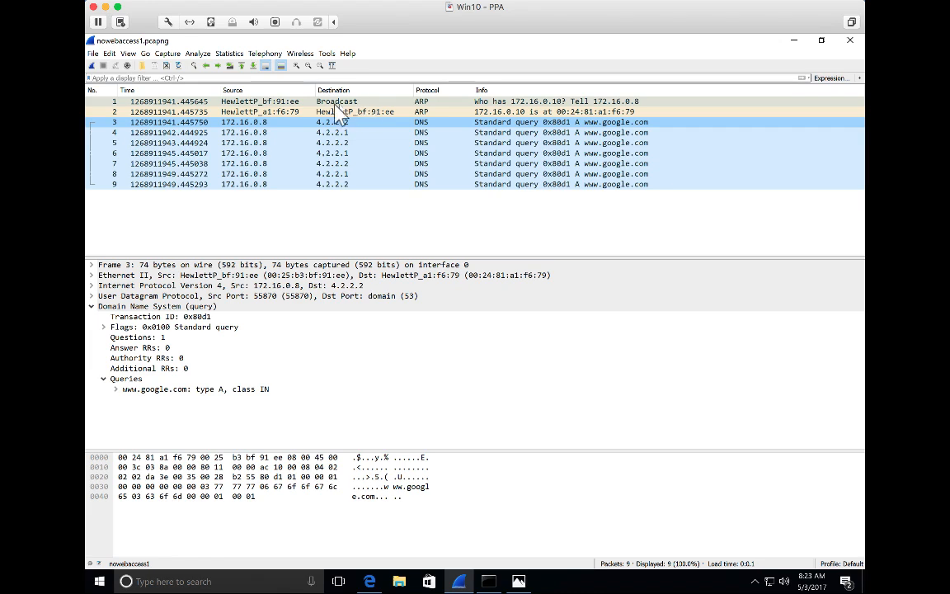
click(284, 111)
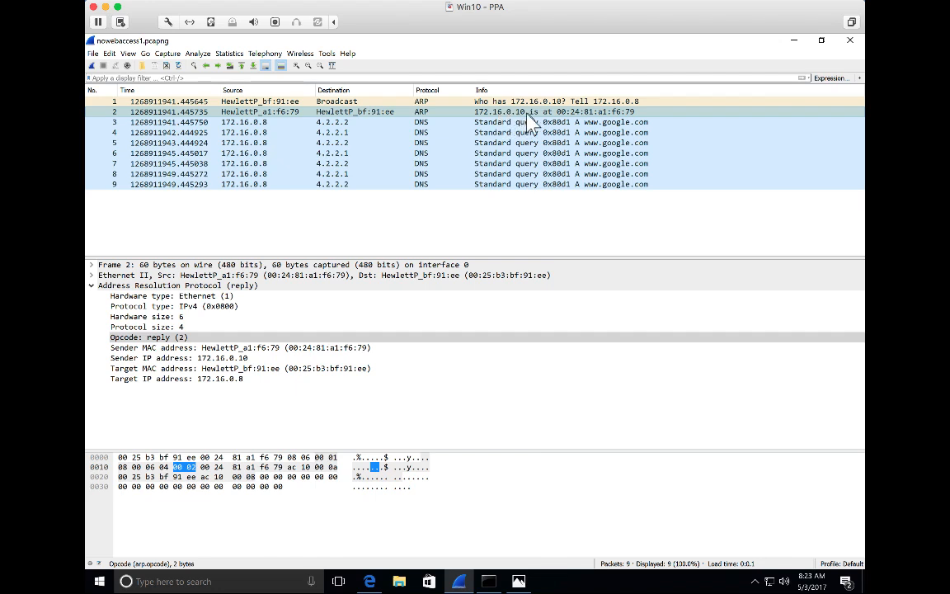
click(418, 123)
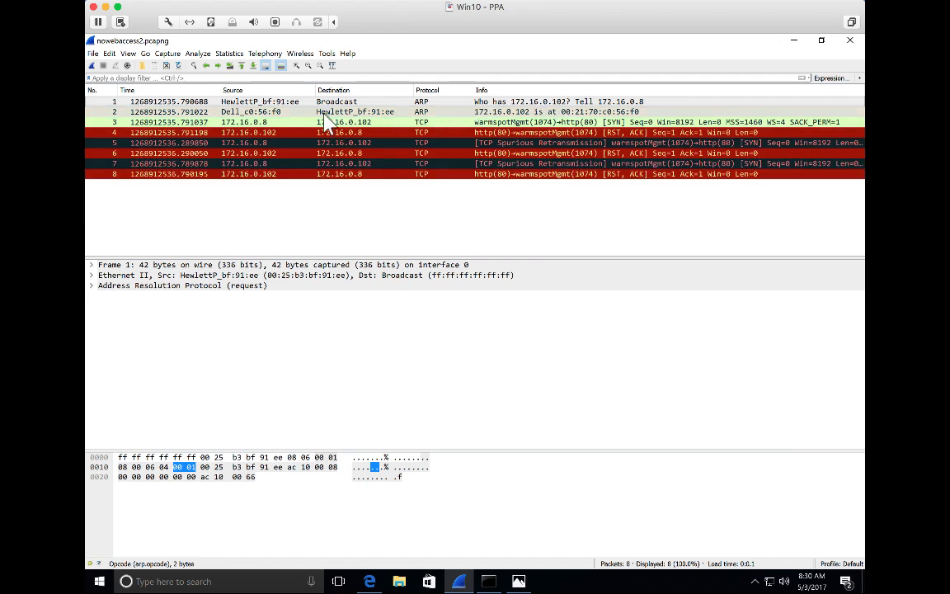
Step: Examine the ARP request, the ARP reply and the first TCP SYN packet in nowebaccess2.pcapng
click(237, 111)
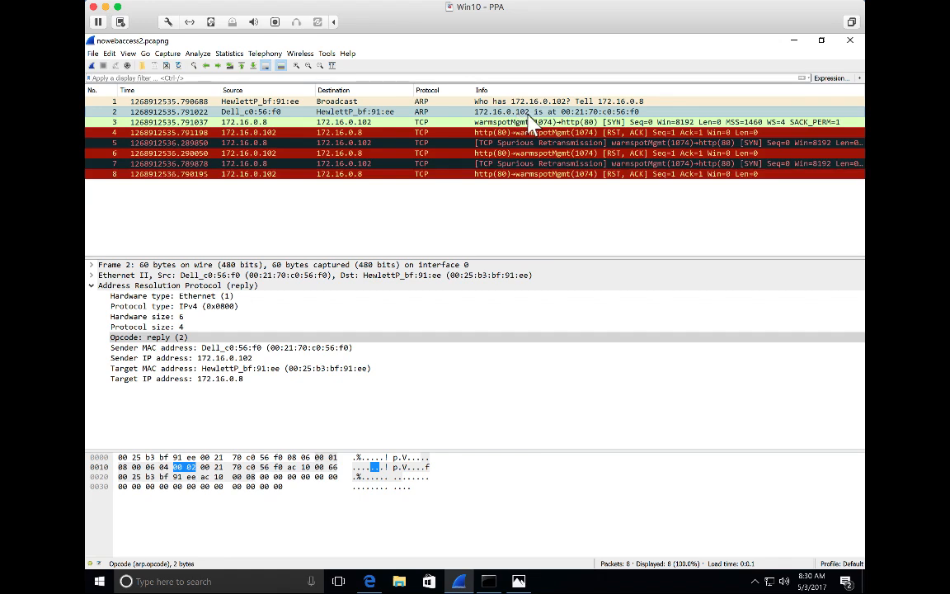
click(597, 125)
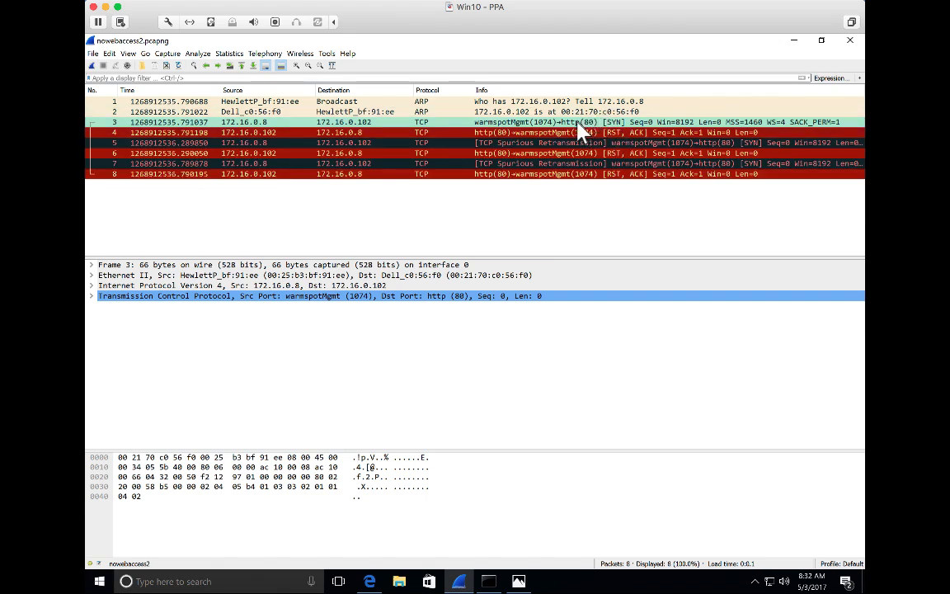
click(384, 103)
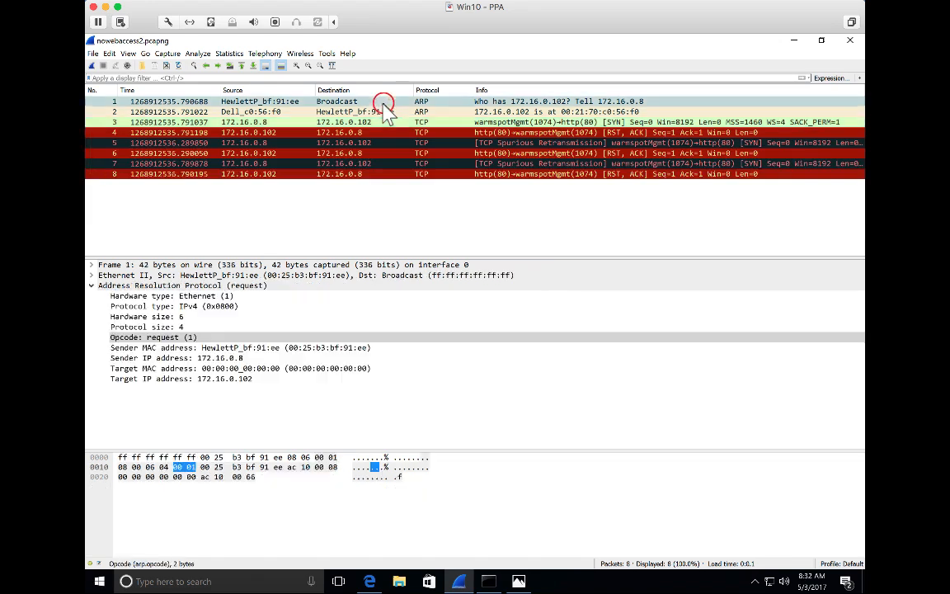
click(384, 111)
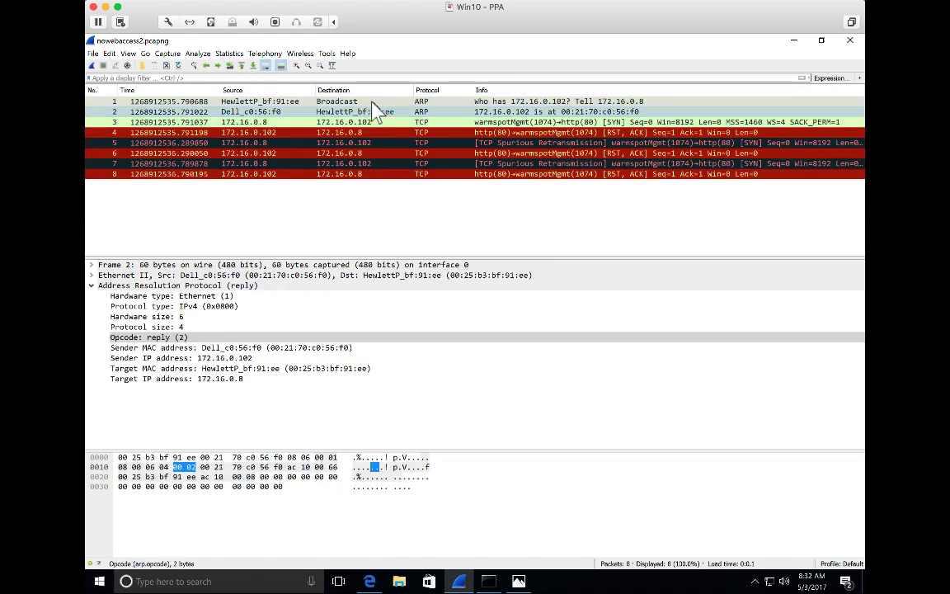
click(371, 102)
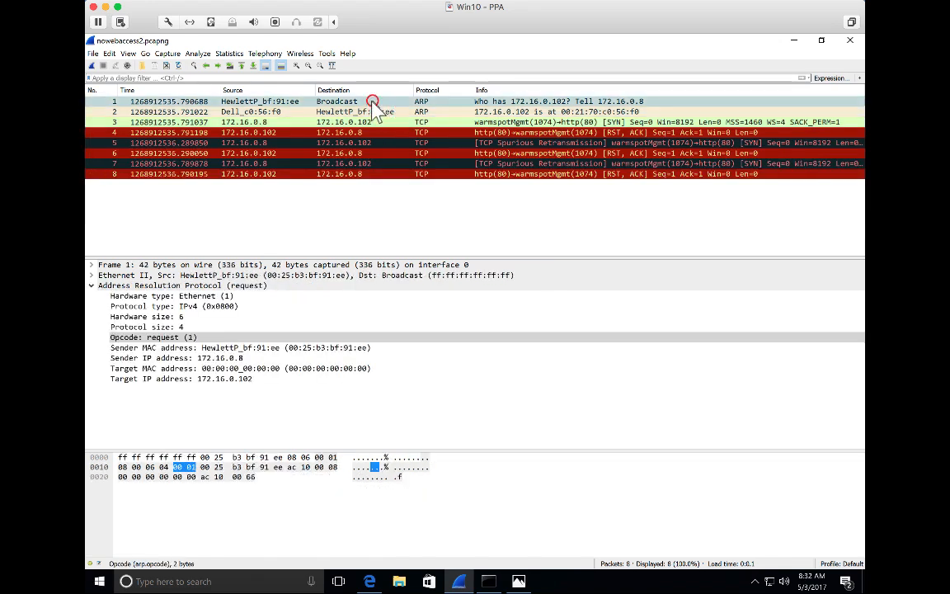
click(530, 111)
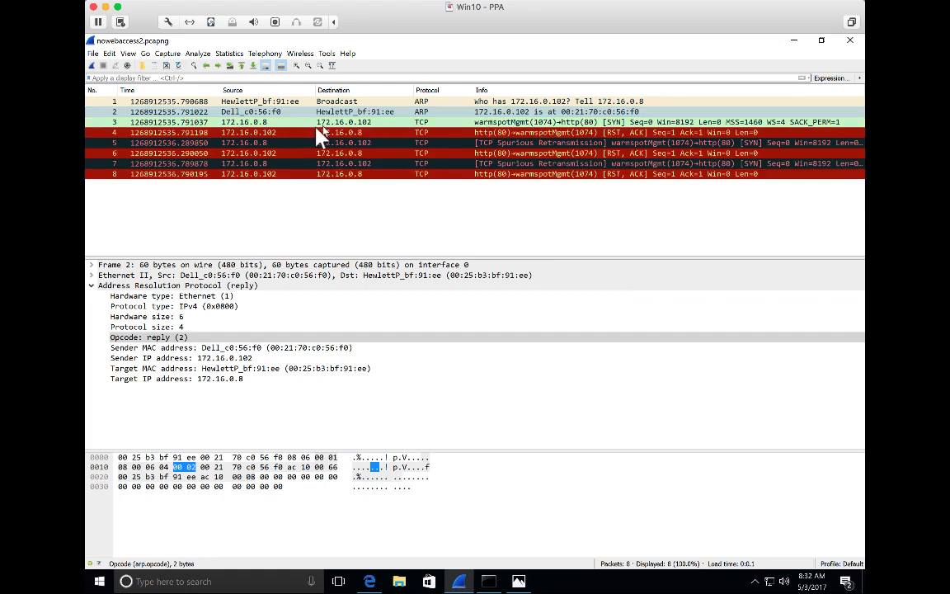
Step: Step through TCP packets 4 to 8, the resets and repeated SYNs, and recheck the ARP request and reply
click(291, 134)
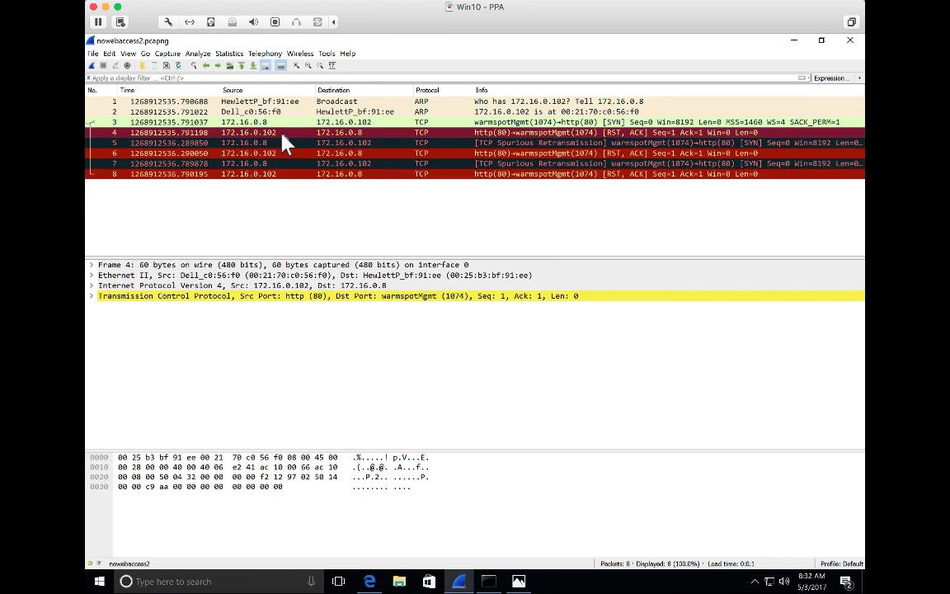
click(629, 143)
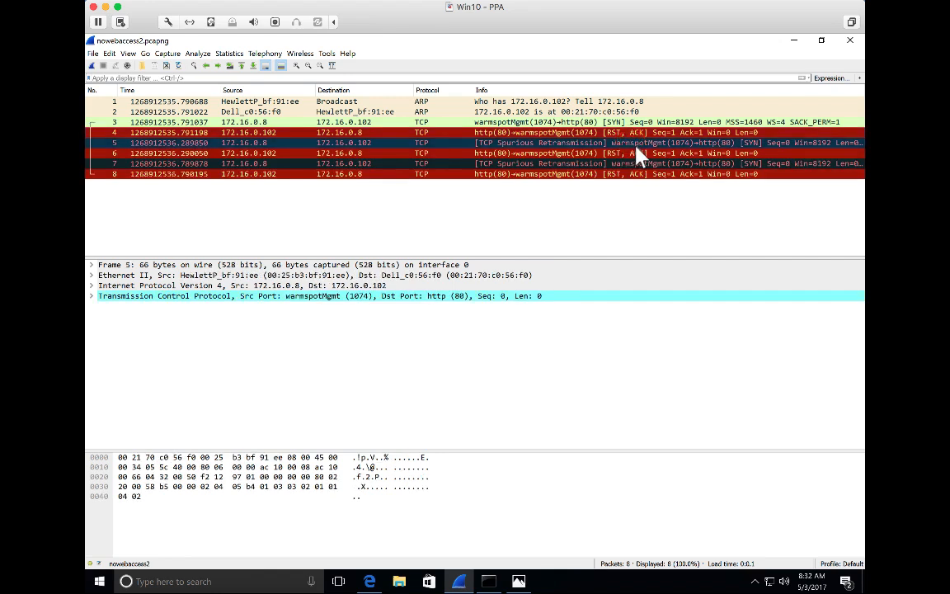
click(636, 154)
click(632, 163)
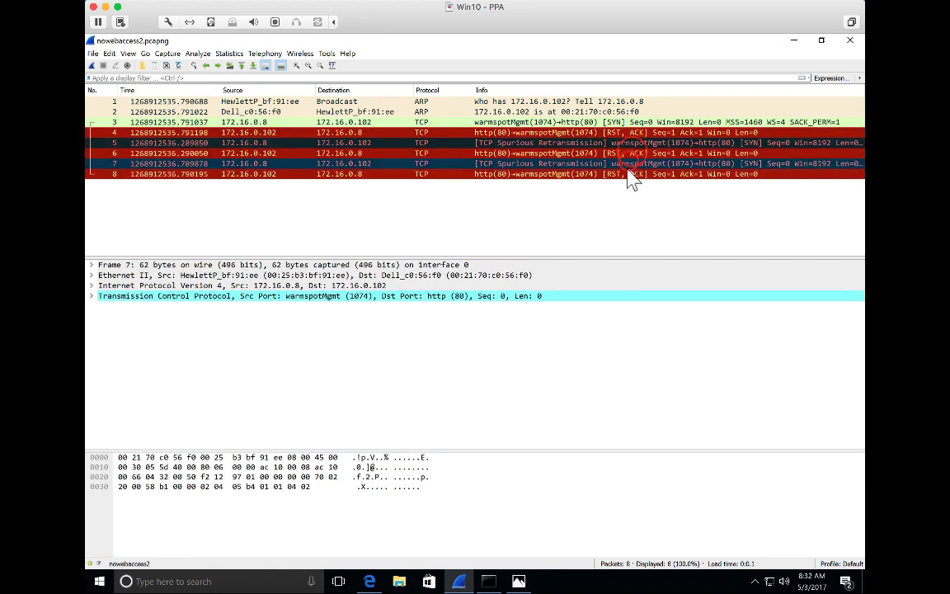
click(628, 174)
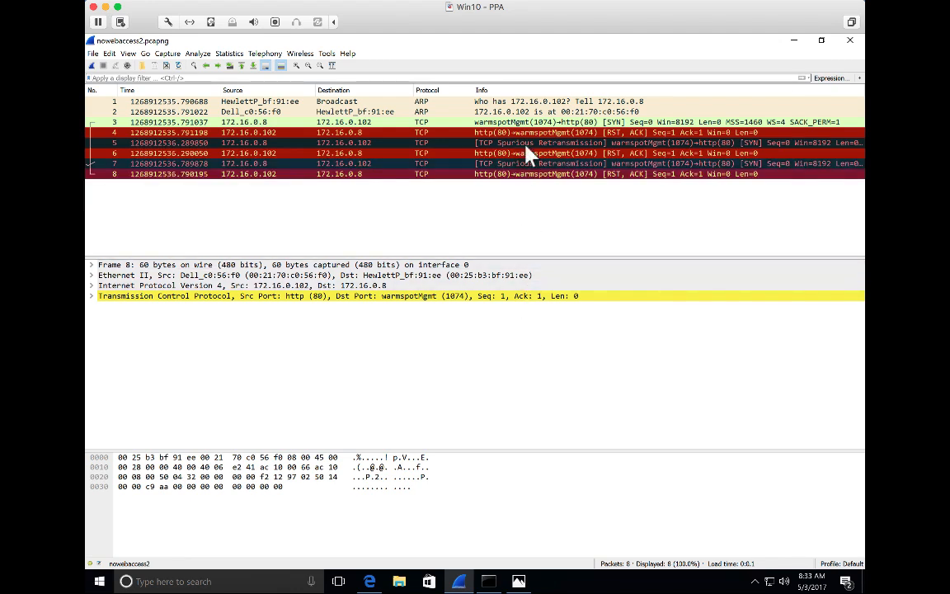
click(546, 101)
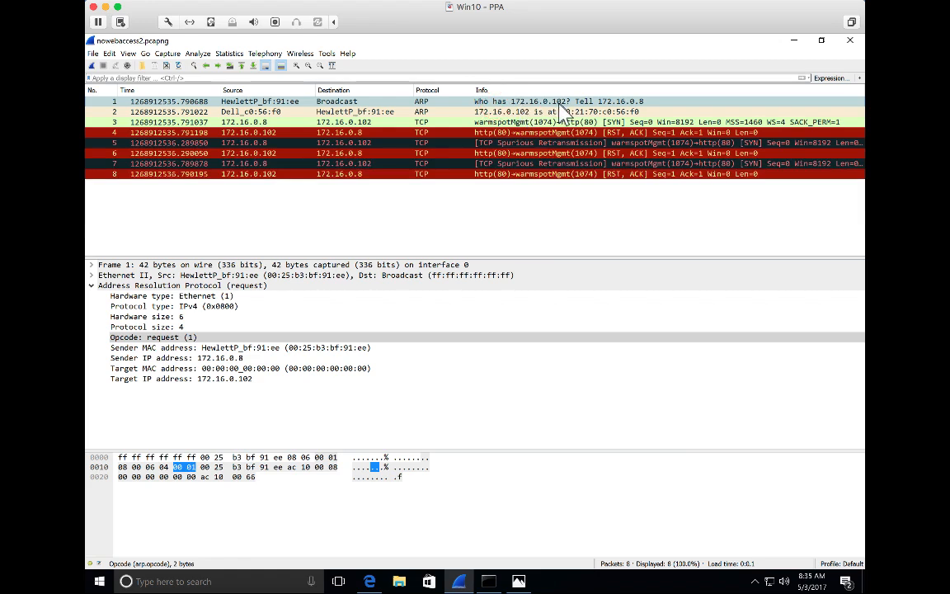
click(237, 112)
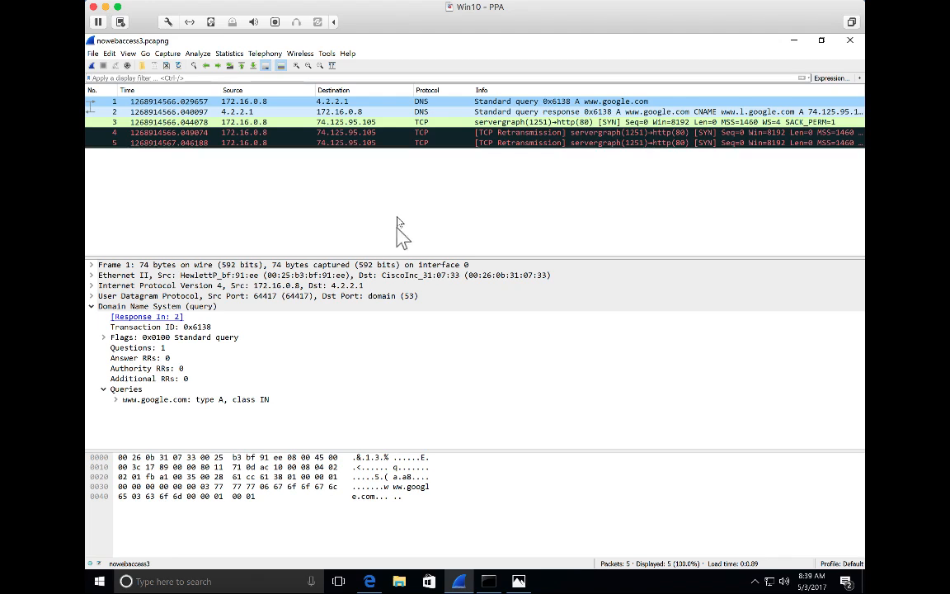
Step: Inspect the Ethernet II header of the DNS query in packet 1 of nowebaccess3.pcapng
click(424, 277)
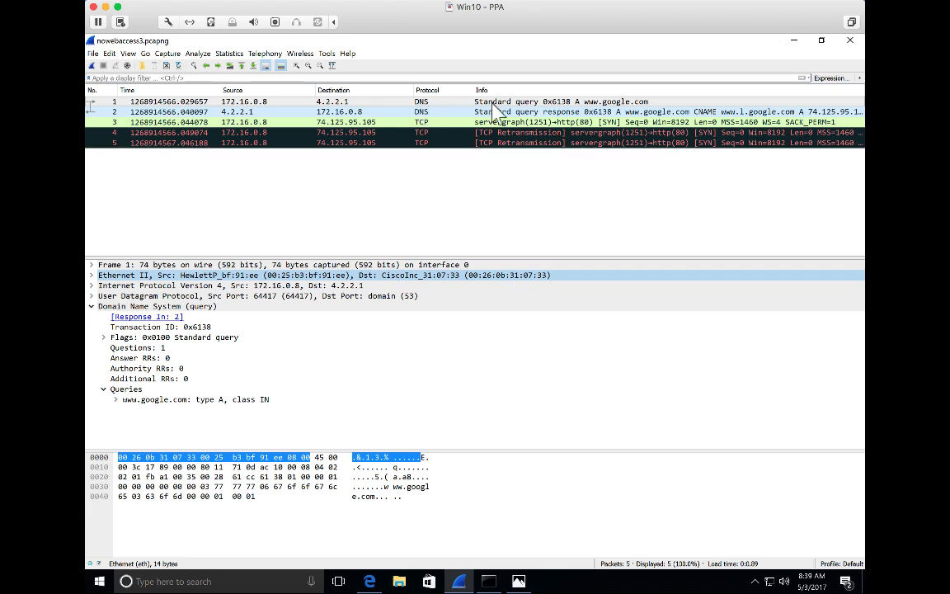
click(616, 100)
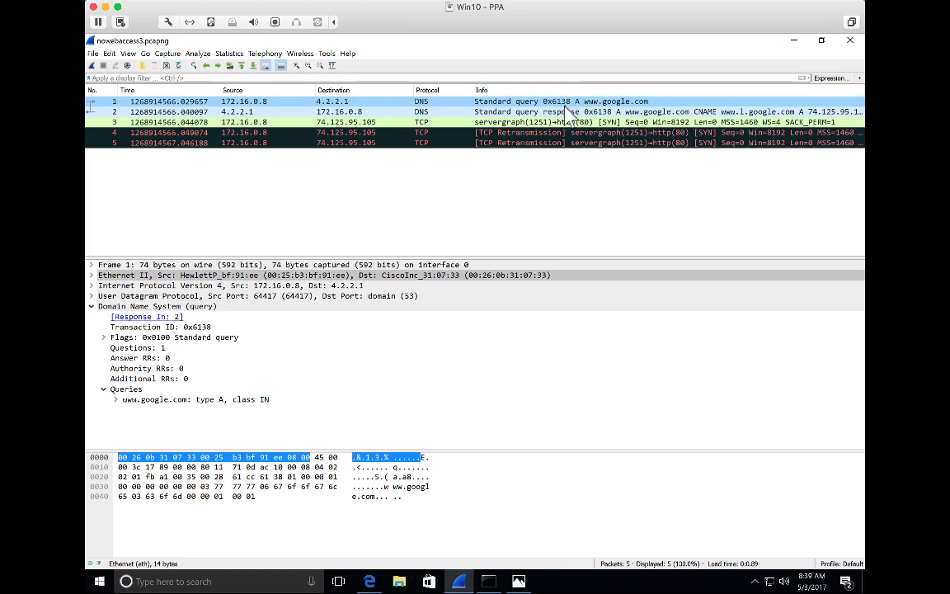
Step: Expand the CNAME answer in the packet 2 DNS response and examine its alias and the 74.125.95.105 address record
click(523, 114)
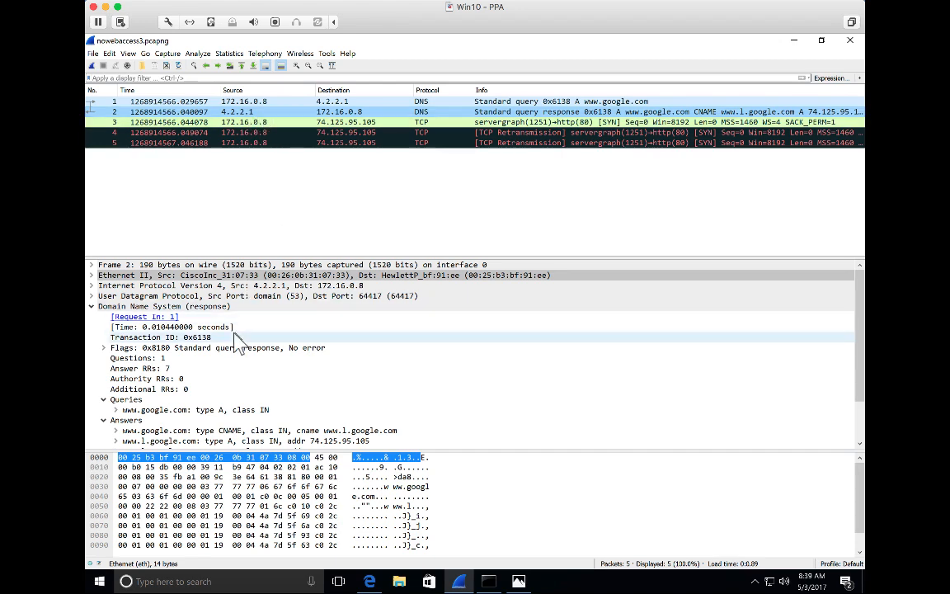
scroll(238, 342, down, 2)
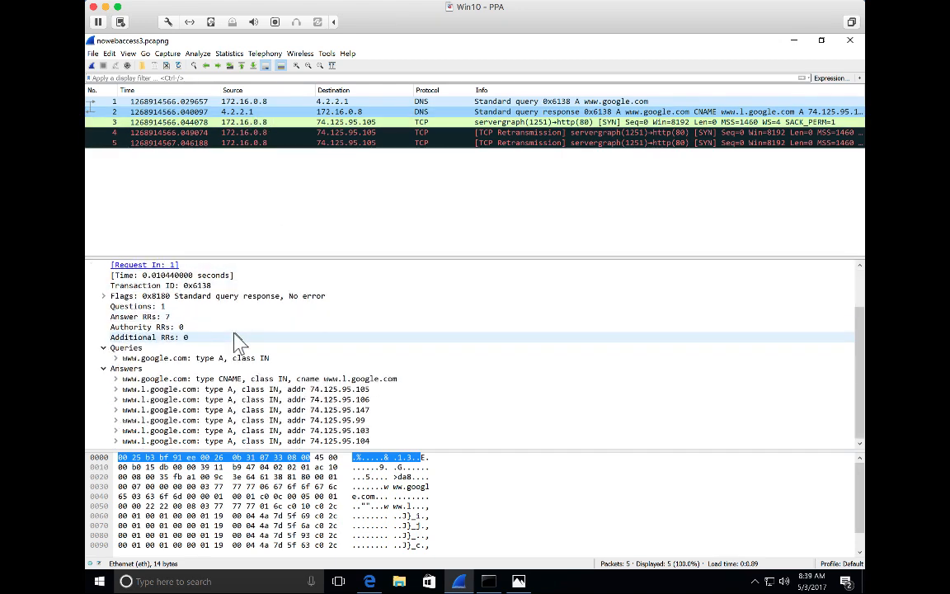
click(116, 378)
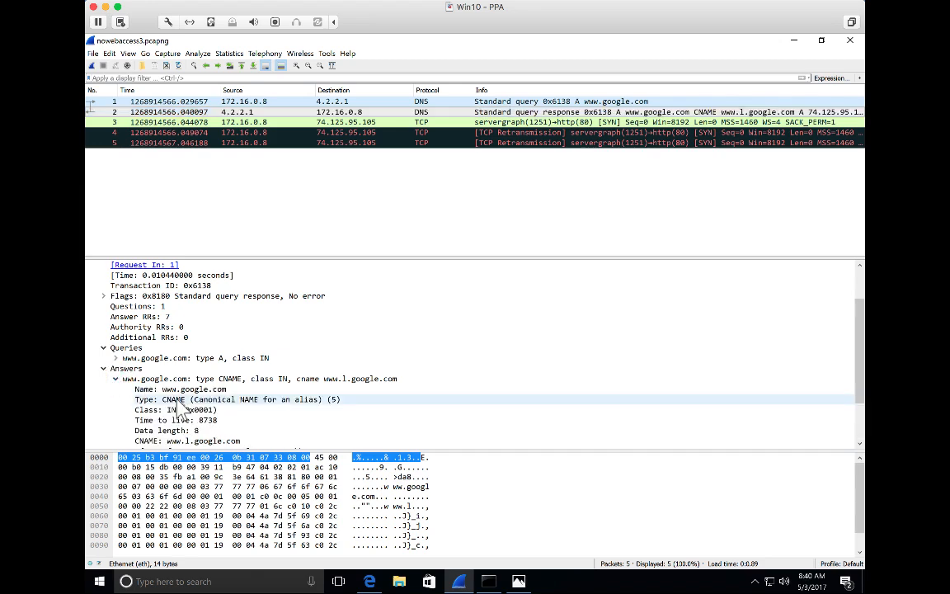
scroll(178, 412, down, 1)
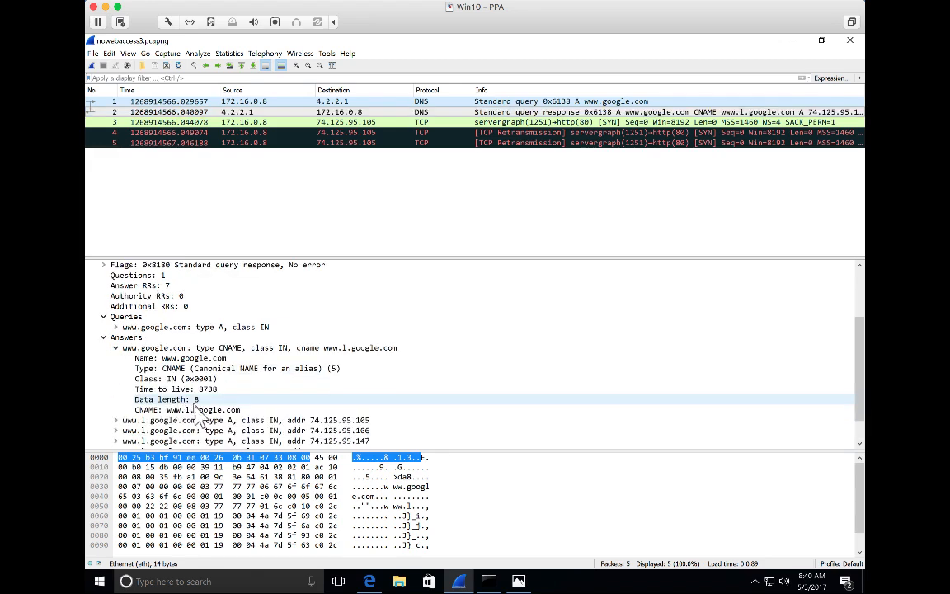
click(192, 408)
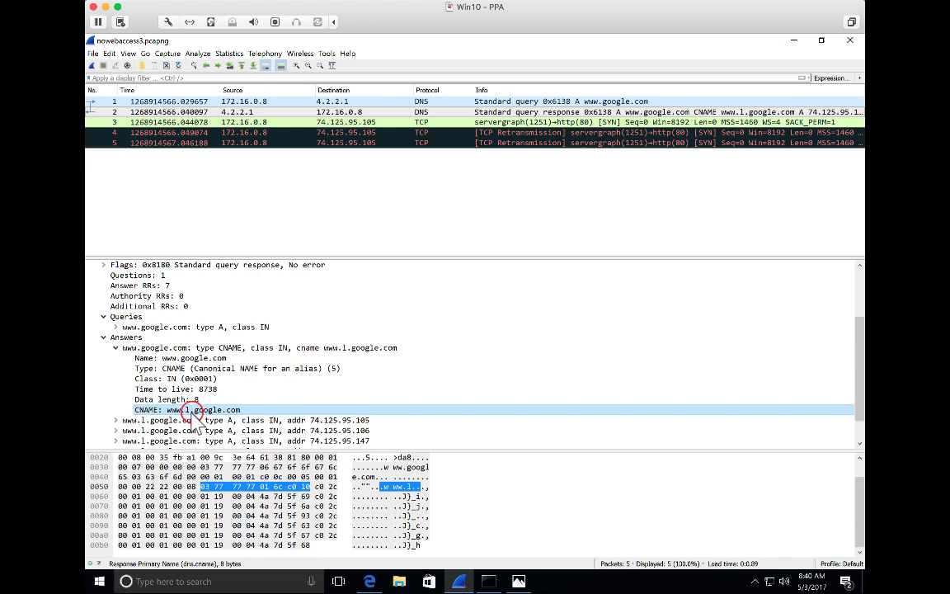
scroll(192, 407, down, 1)
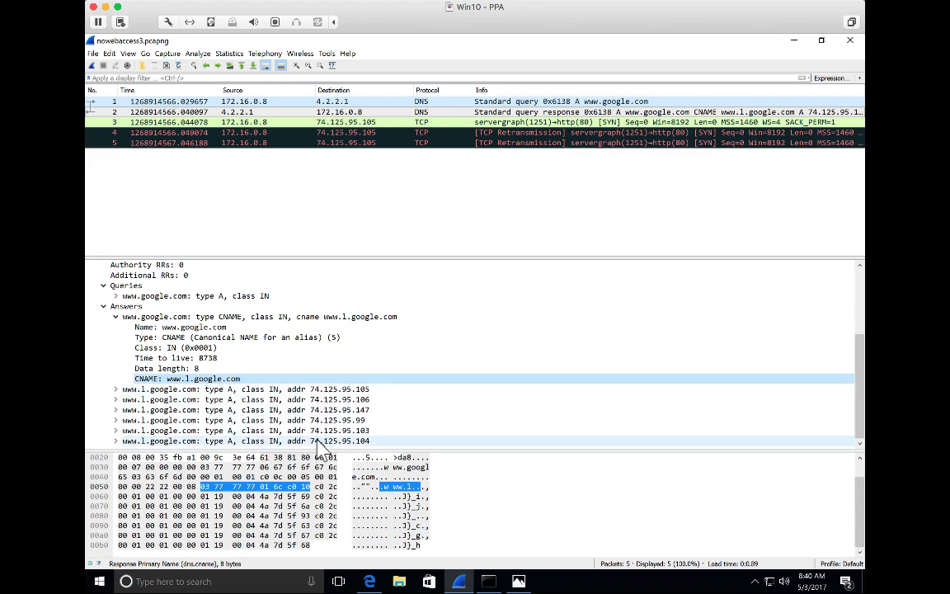
click(355, 388)
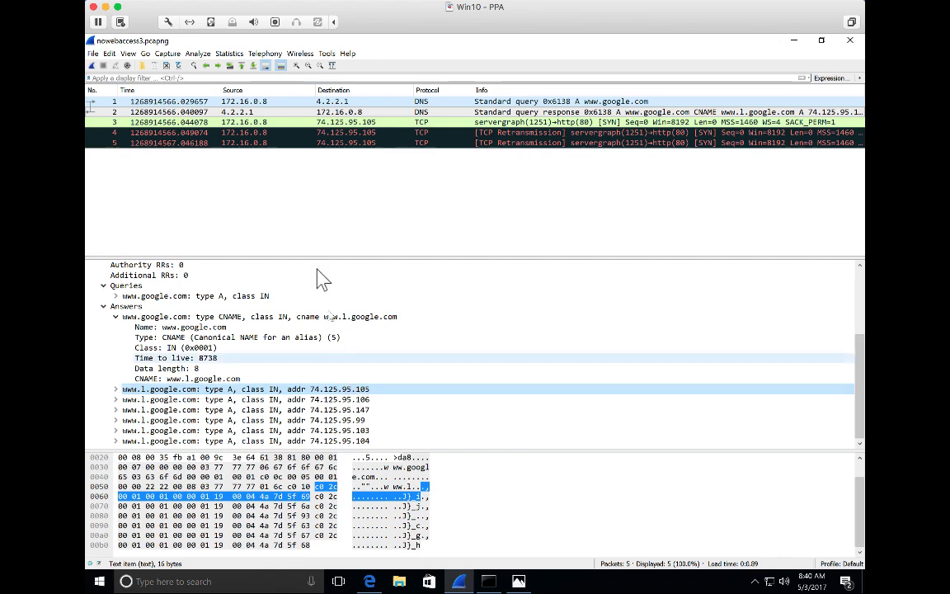
Step: Examine the TCP SYN in packet 3 and its retransmission in packet 4
click(241, 122)
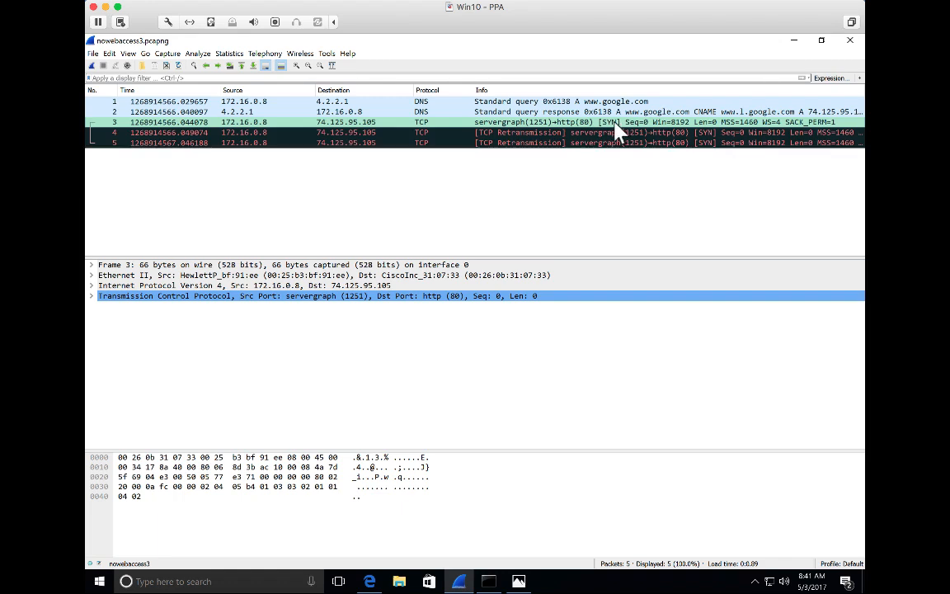
click(387, 134)
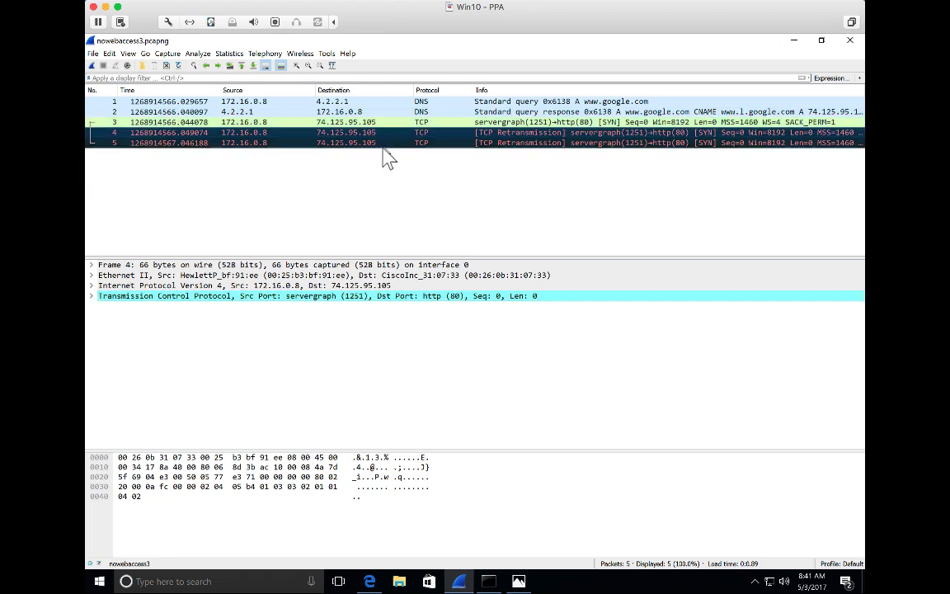
click(382, 149)
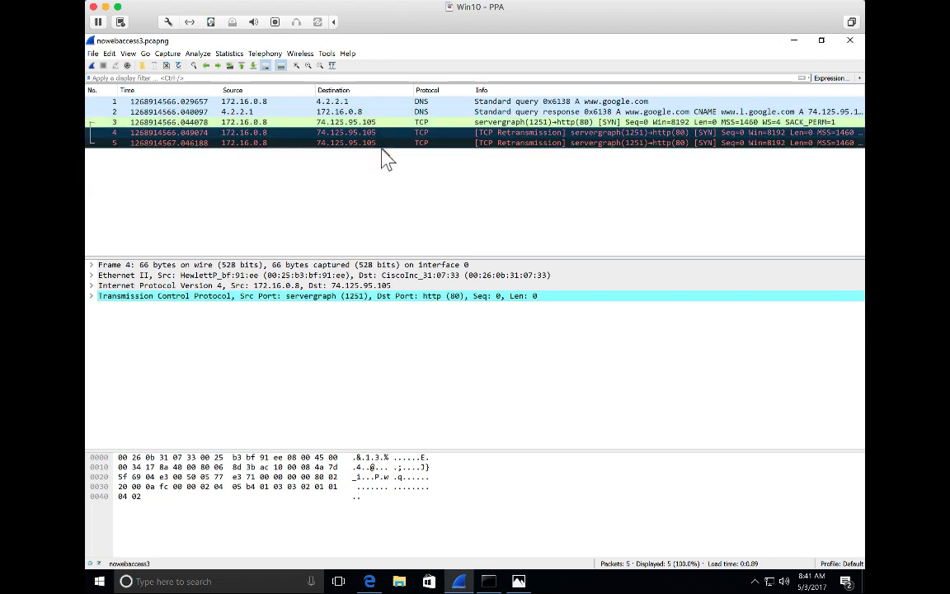